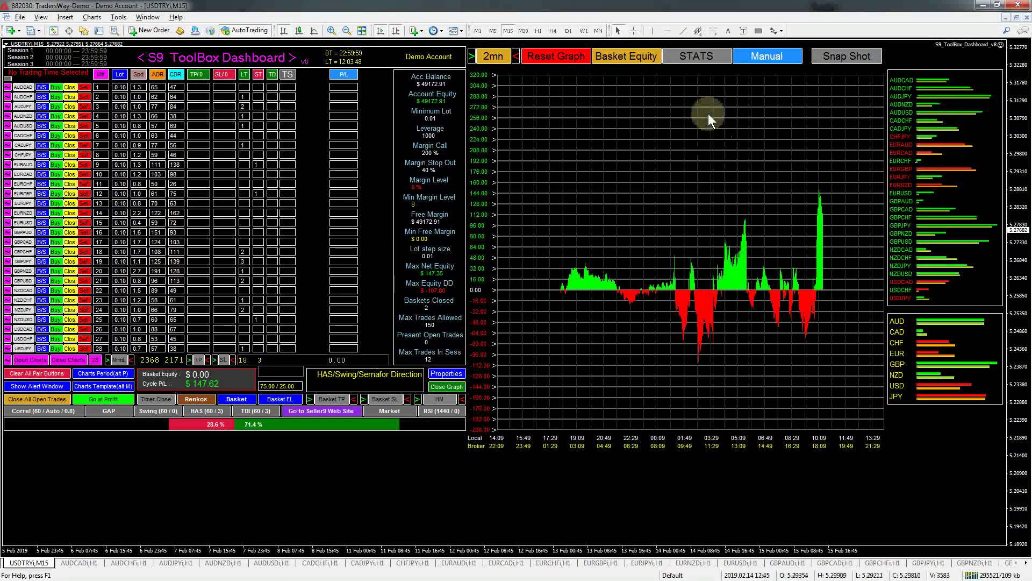
Show the Statistics table: 21 trades, closed P/L 147.62, 2.10 lots
click(696, 57)
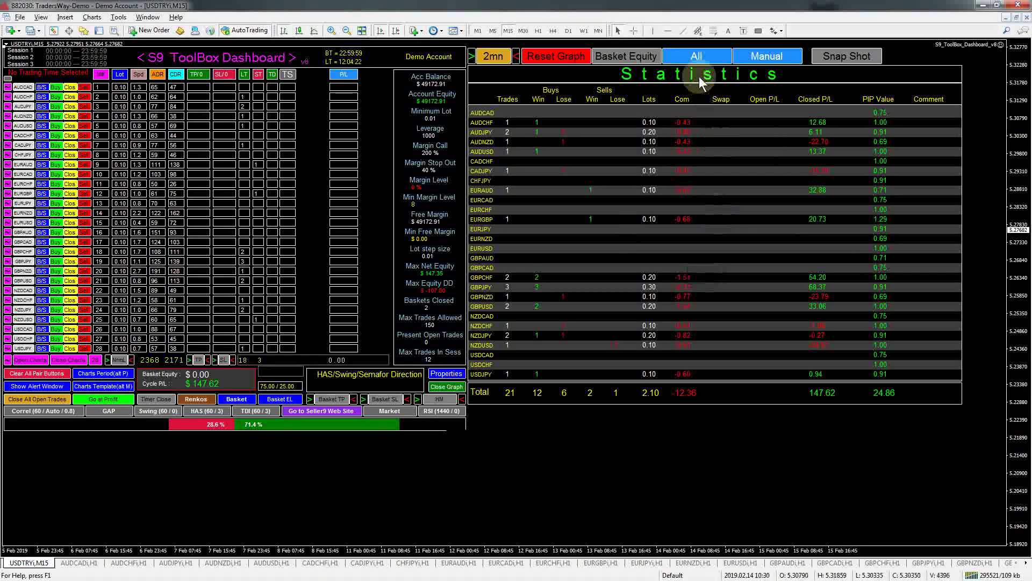
Filter the statistics to FRI-commented trades, then return to the equity graph
click(700, 56)
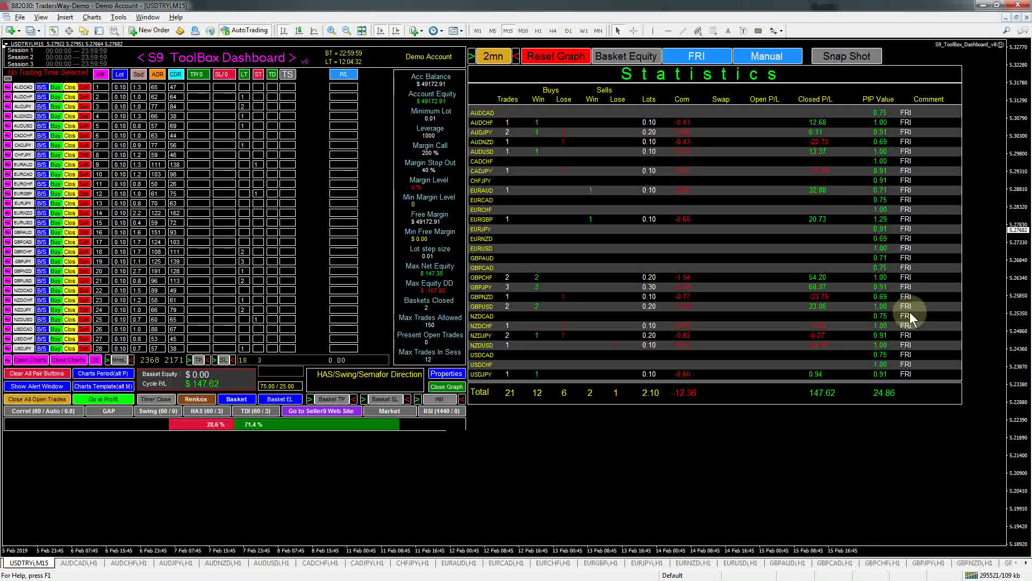
click(697, 57)
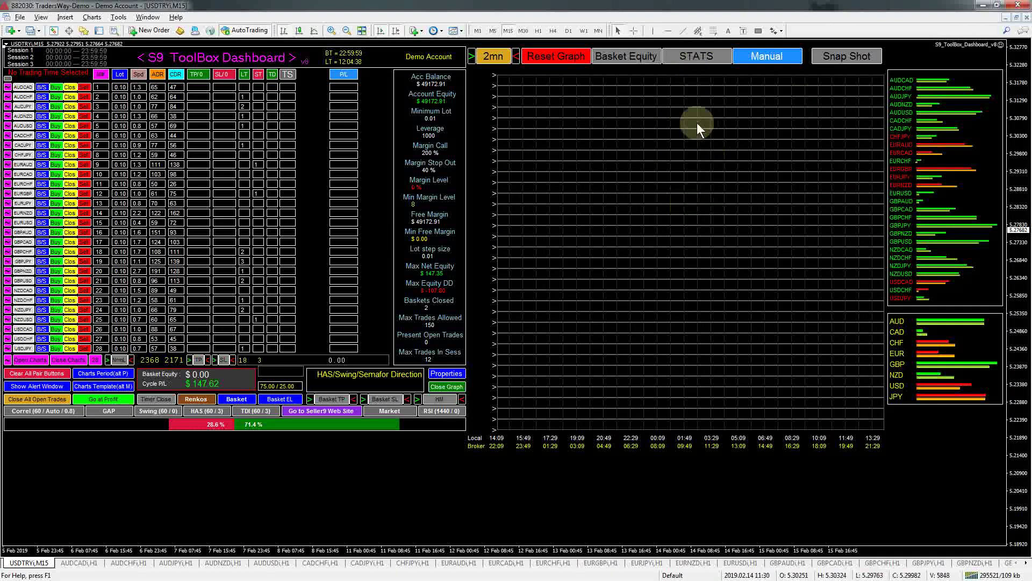
Display the basket equity histogram and bring up the dashboard's Properties inputs
click(630, 55)
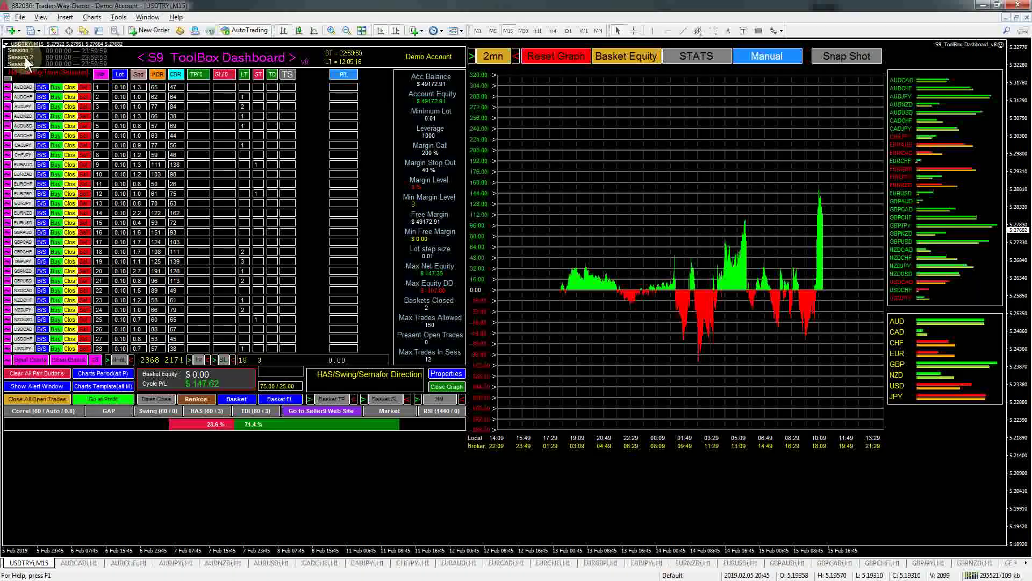
click(442, 375)
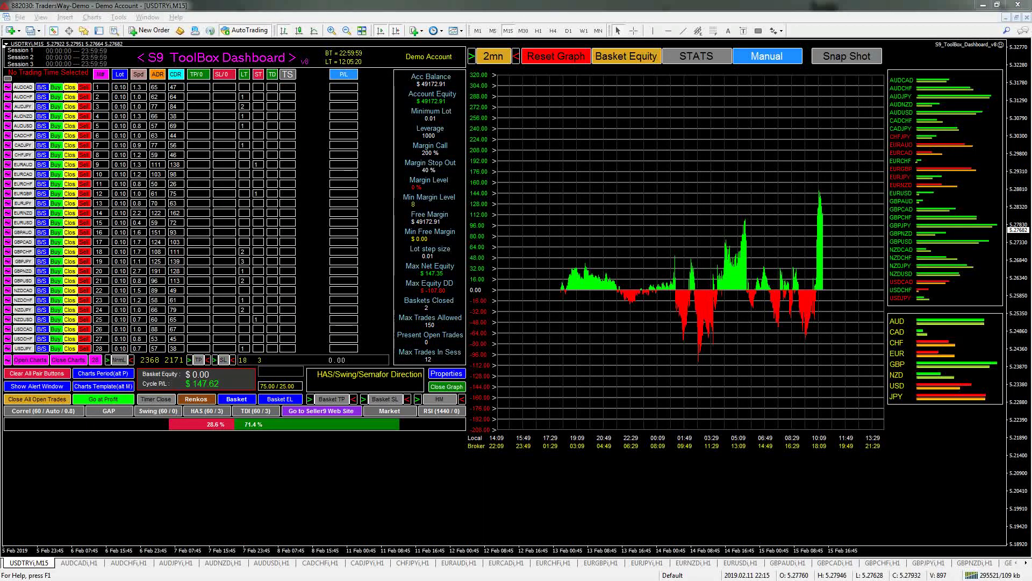
drag(753, 6, 554, 47)
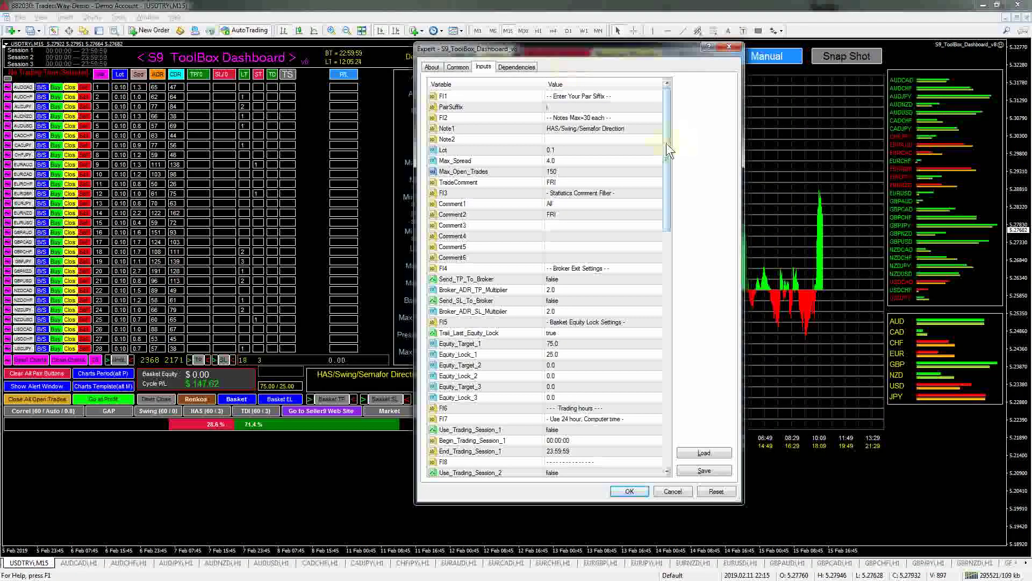
drag(666, 143, 676, 231)
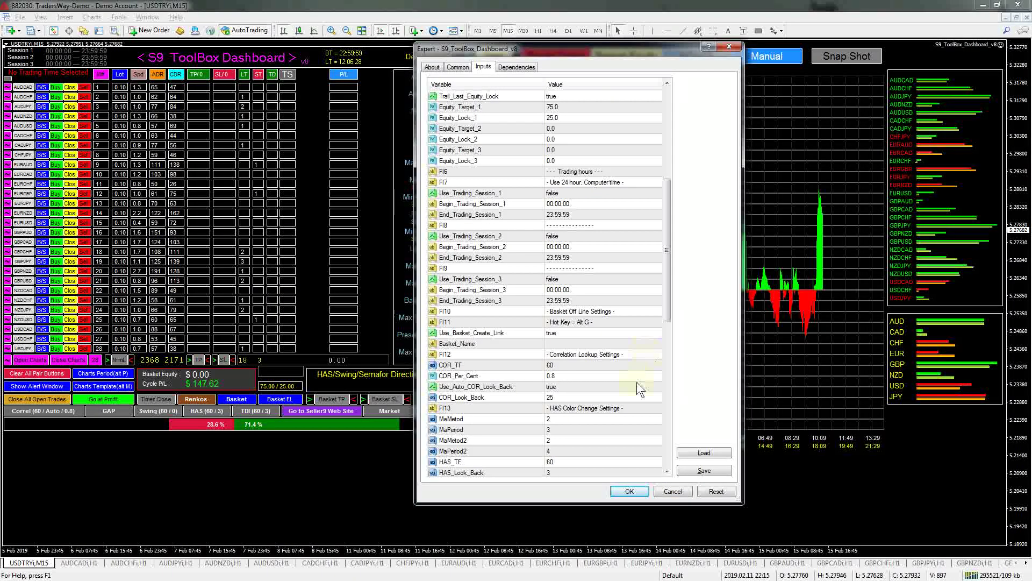
click(674, 492)
click(673, 493)
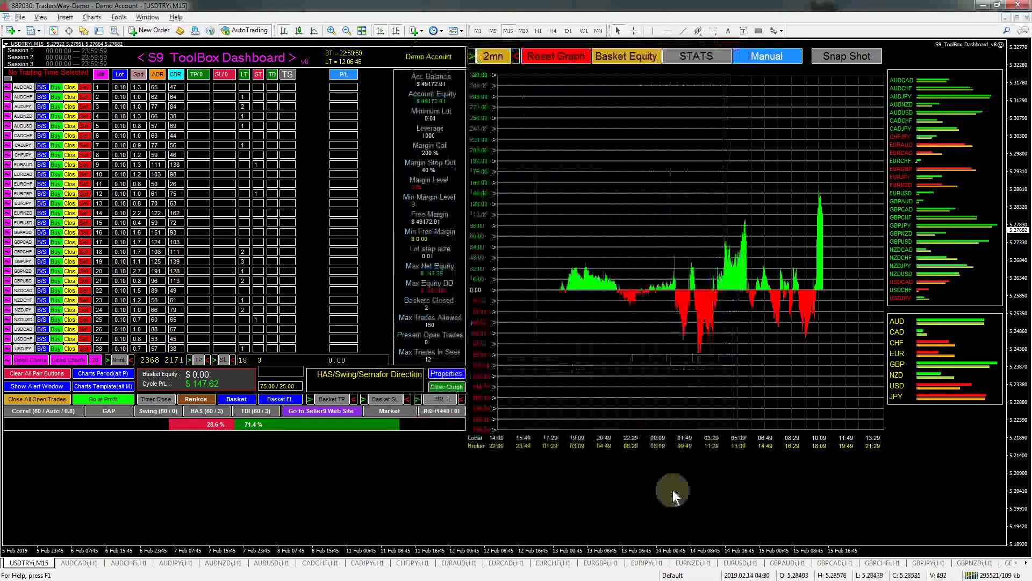
click(17, 52)
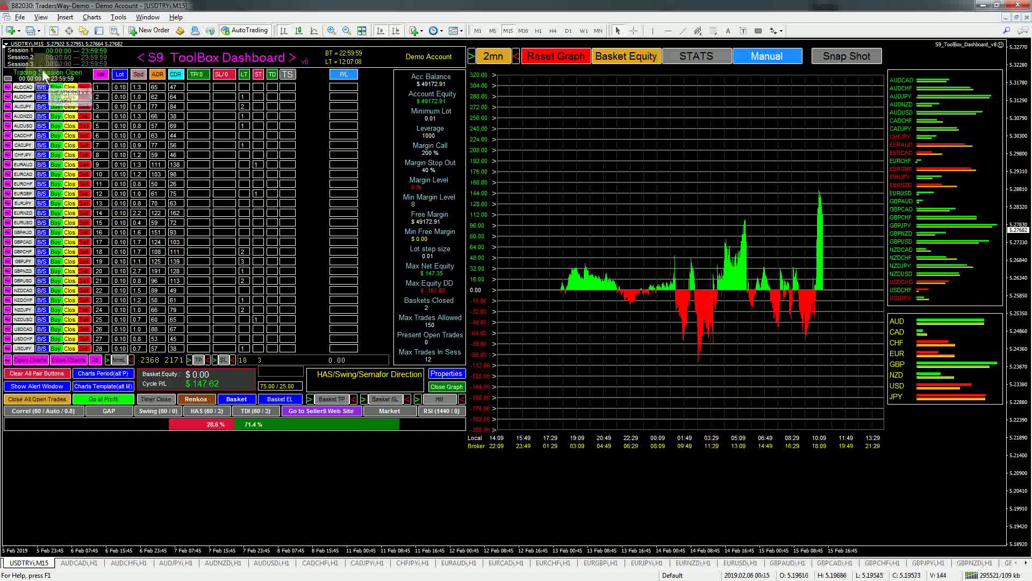
click(22, 51)
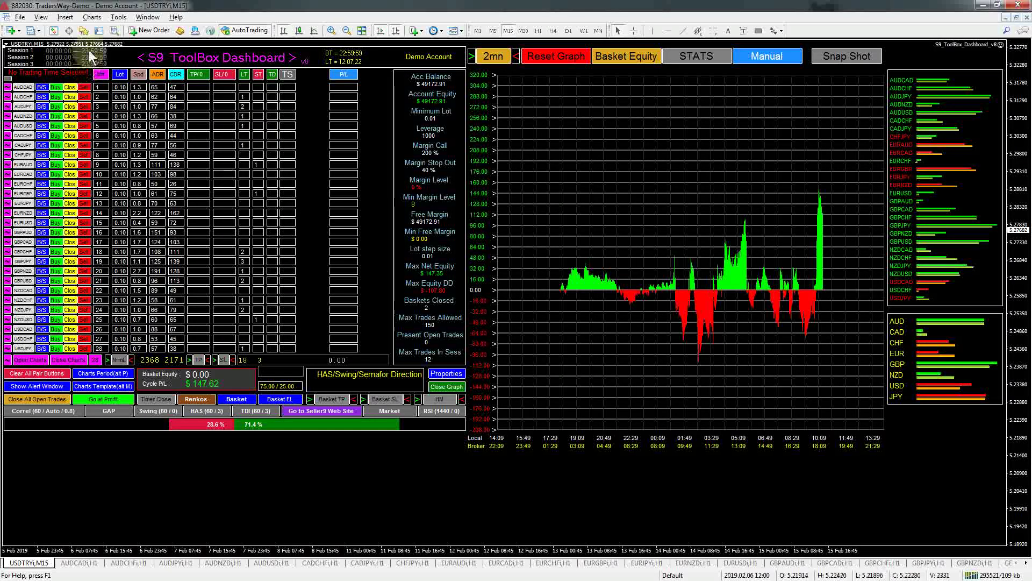
click(16, 51)
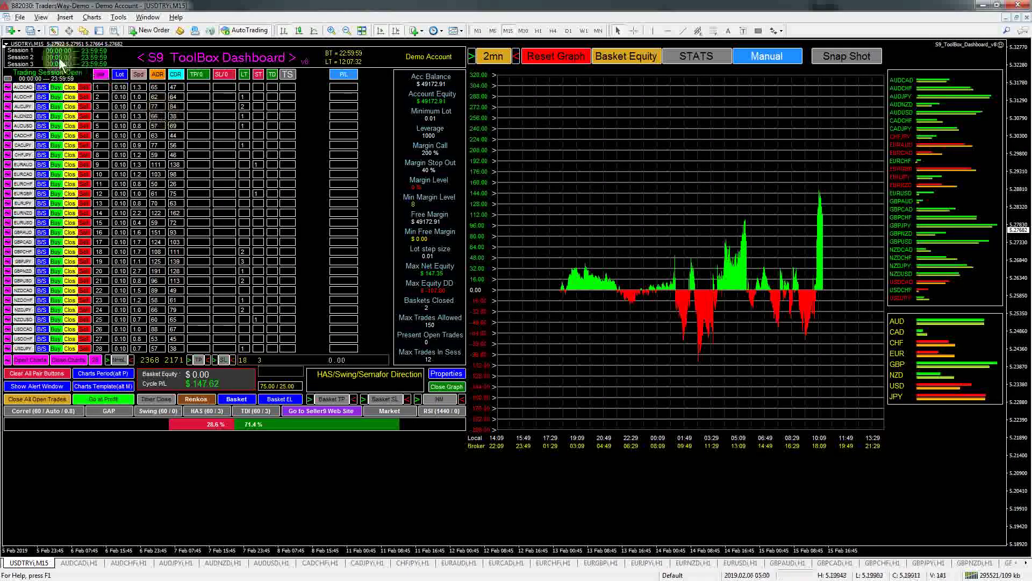
click(23, 62)
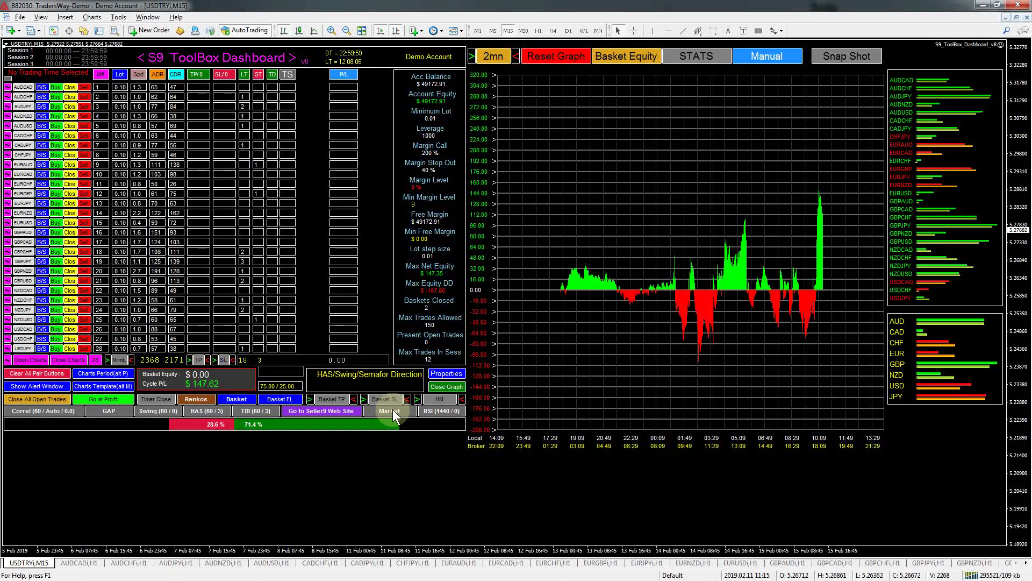
Reopen the dashboard inputs, confirm Market_Move_Percent is 0.2, and cancel without changes
click(439, 377)
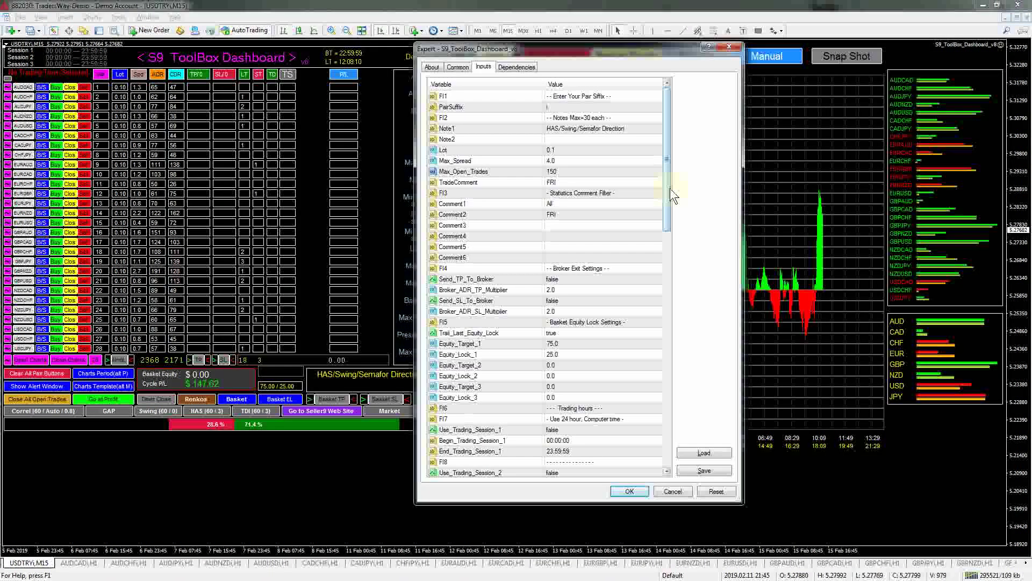
drag(672, 197, 672, 290)
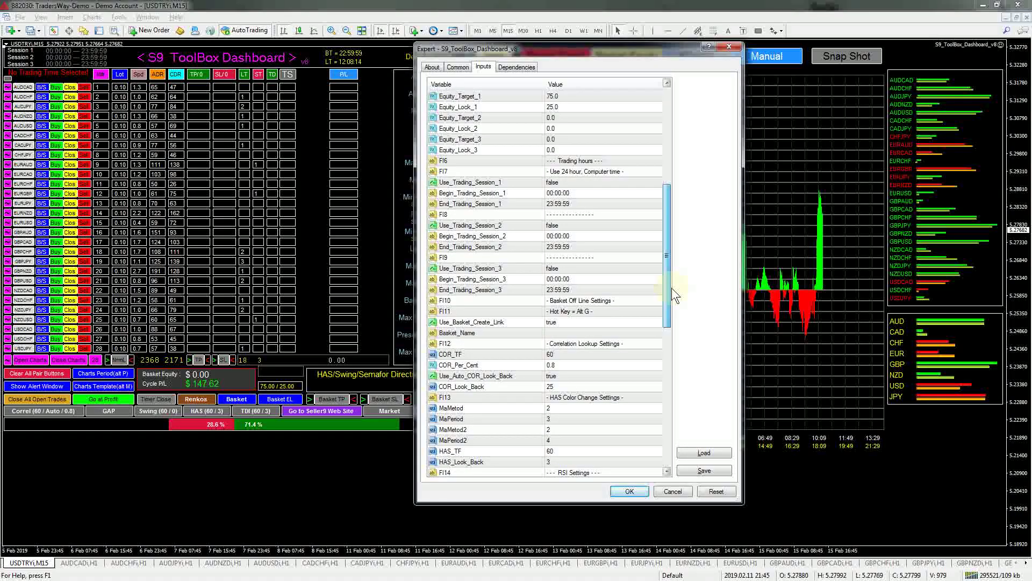
drag(672, 288, 647, 422)
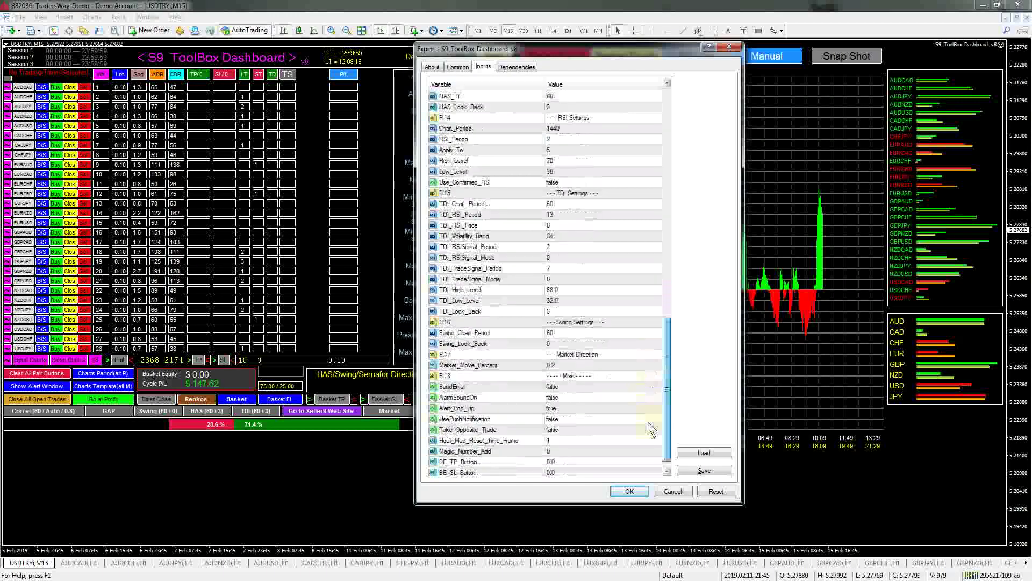
click(609, 365)
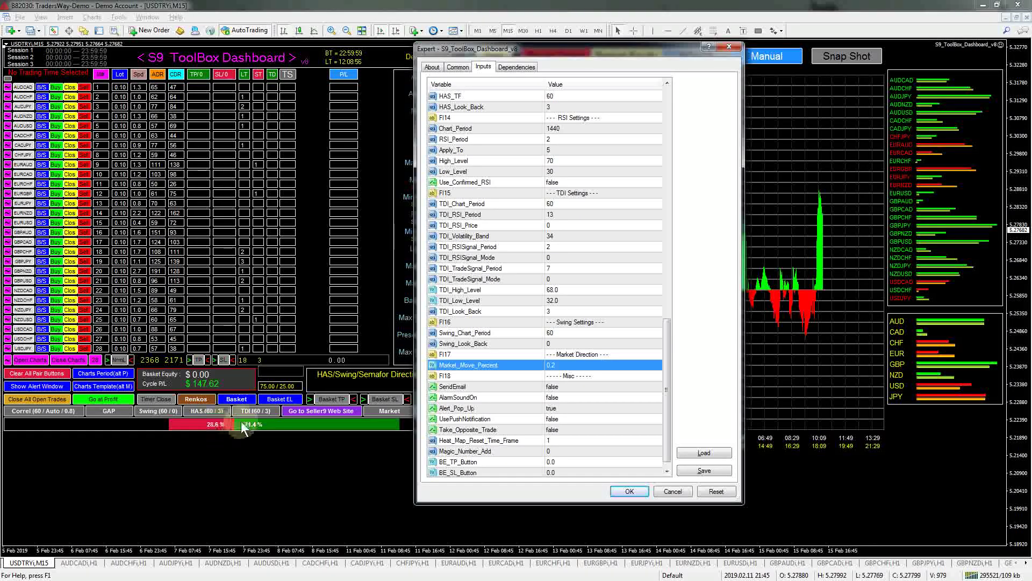
click(557, 365)
click(674, 492)
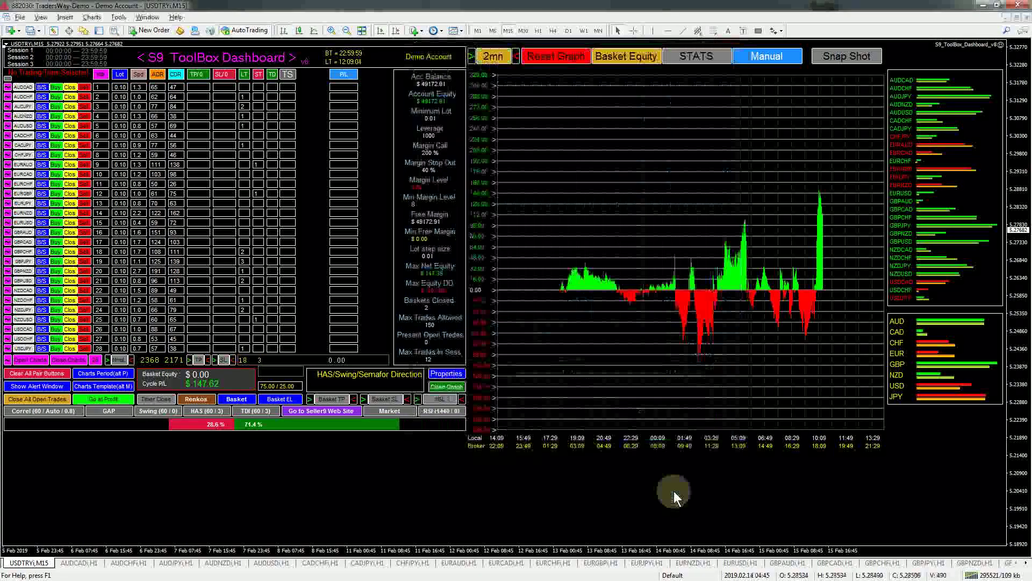
Toggle the Market button to Pair Direction %, listing daily price changes led by GBPCHF 0.729%
click(388, 410)
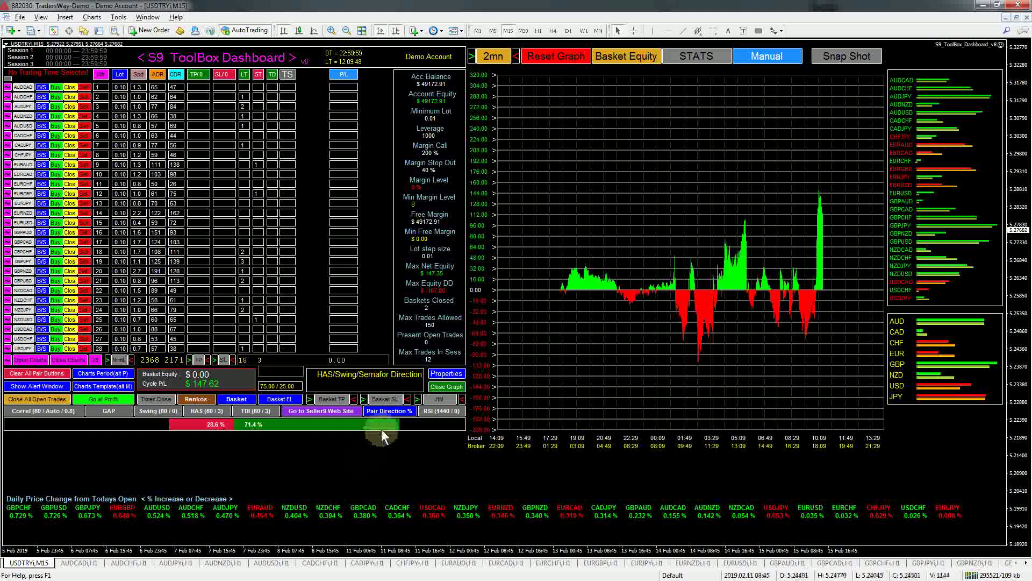
Switch Pair Direction % to Market Filter, showing B or NT per pair, then reopen Properties
click(385, 409)
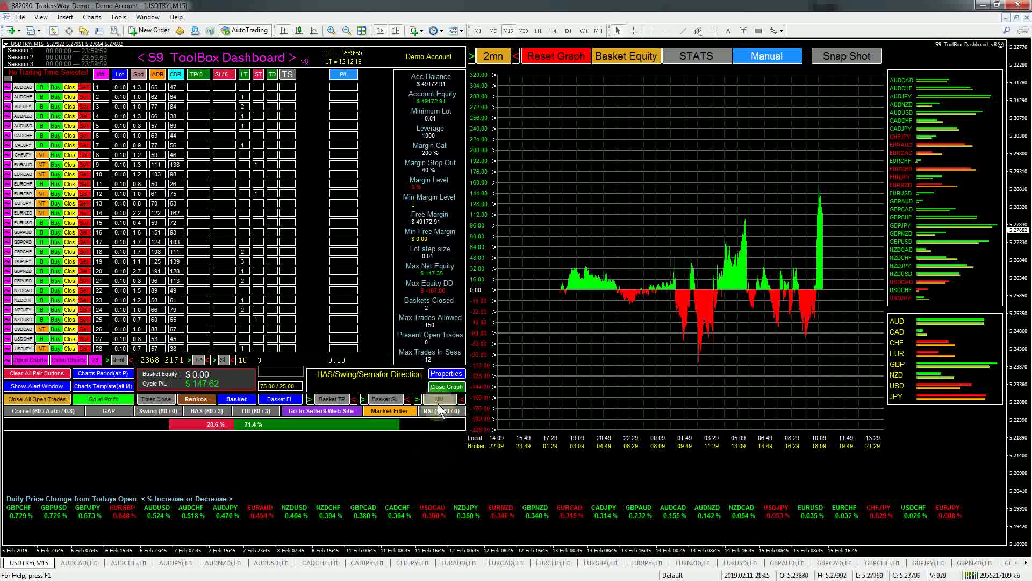
click(444, 373)
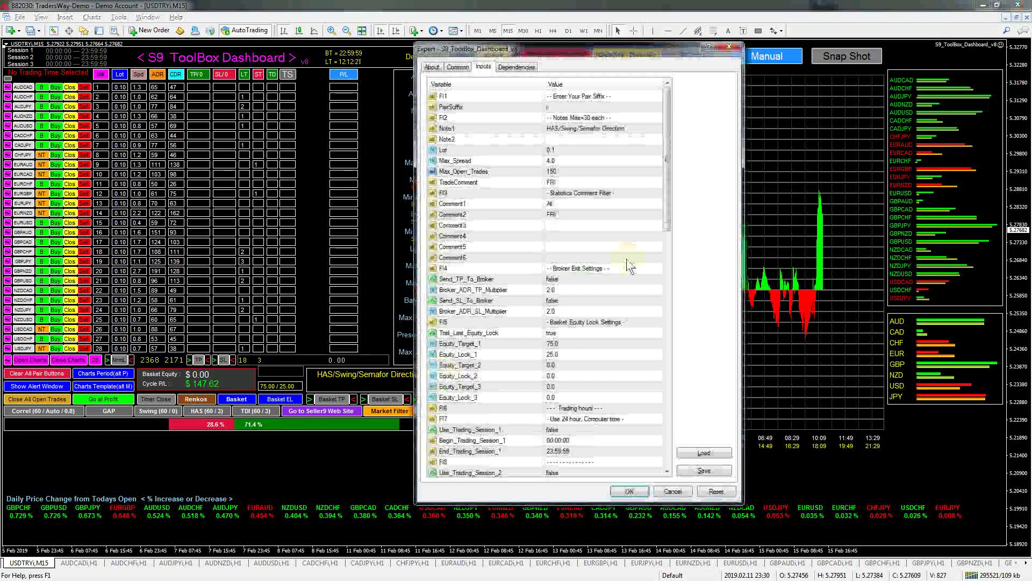
Clear Market_Move_Percent from 0.2 to 0 and apply it with OK
drag(665, 207, 681, 442)
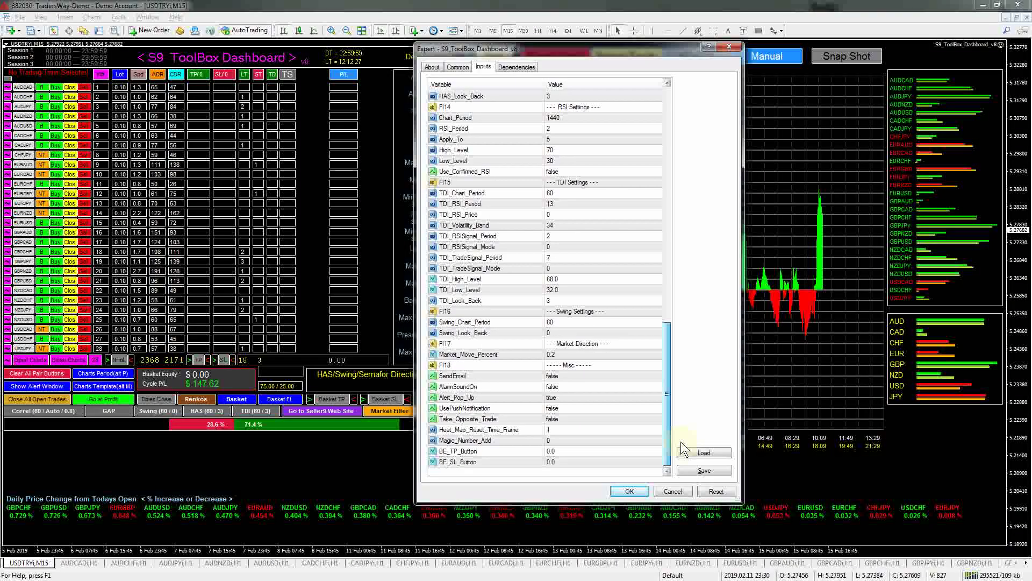
click(582, 352)
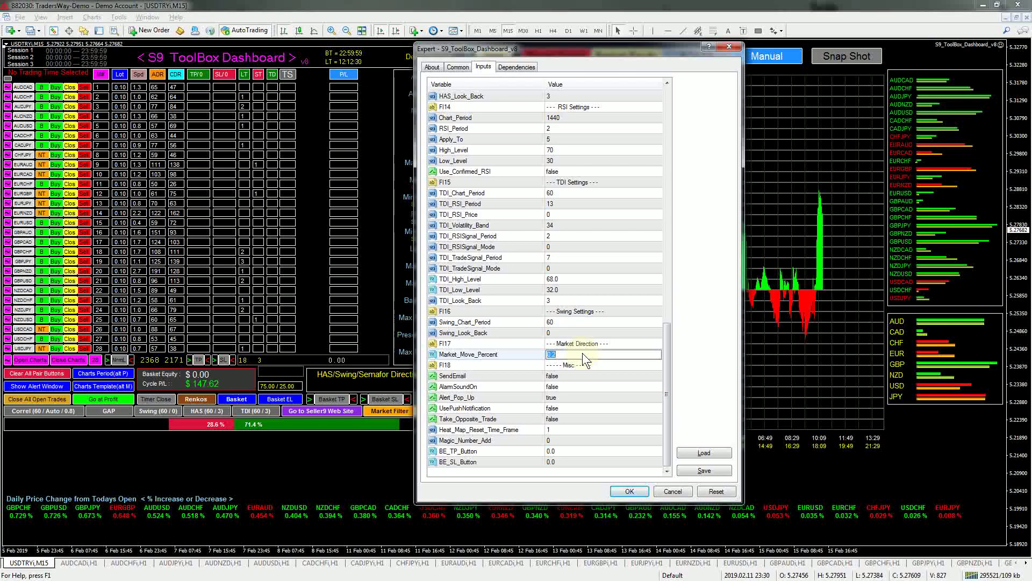
key(BackSpace)
click(630, 490)
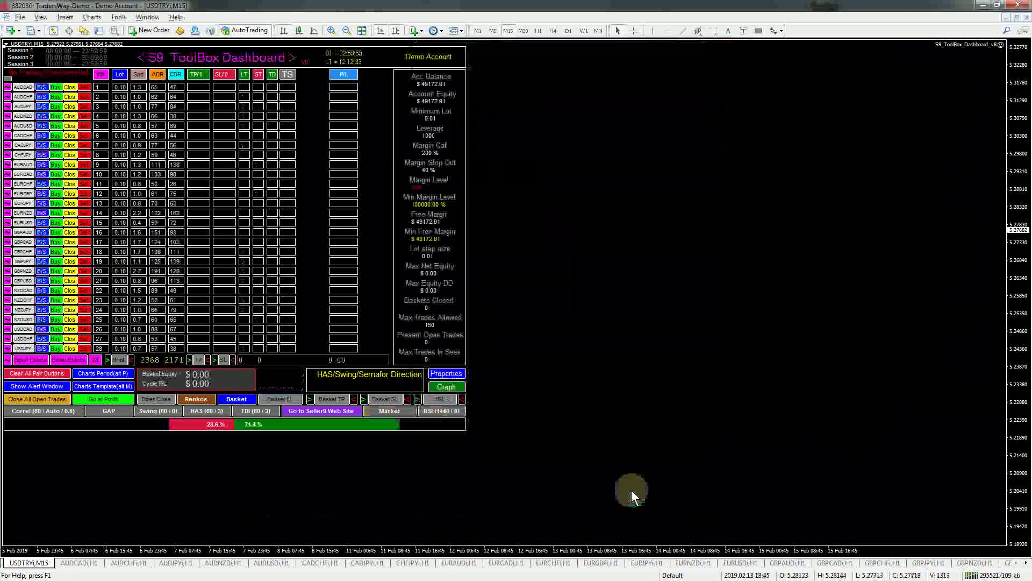
Cycle the Market button through Pair Direction % back to Market Filter under the 0 setting
click(392, 410)
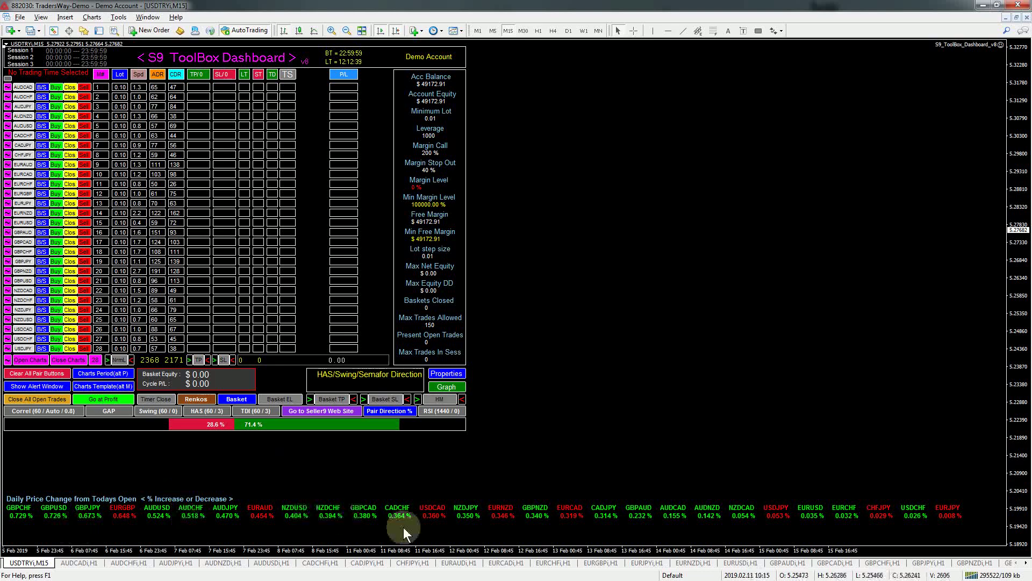
click(380, 411)
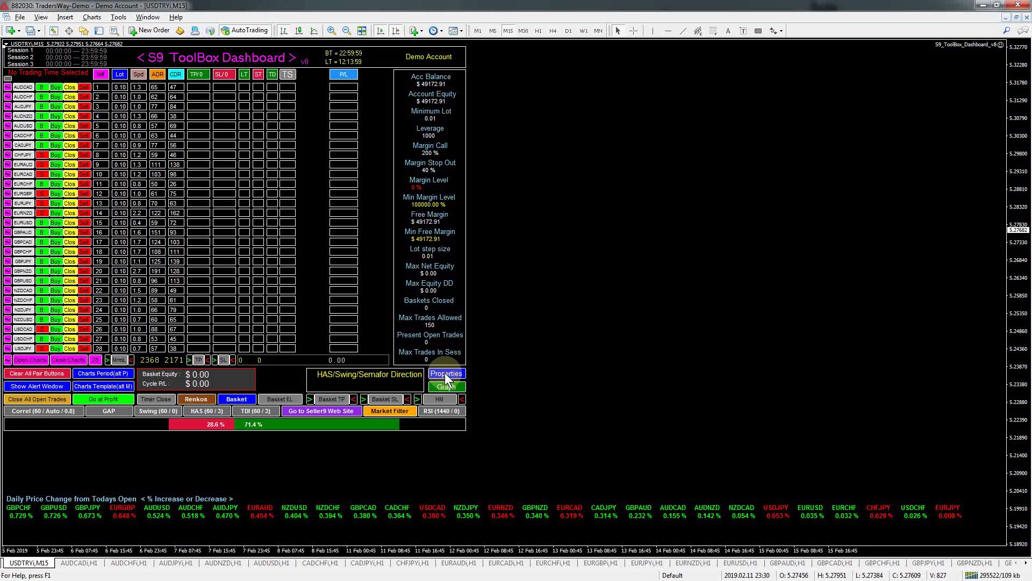
Enter 0.60 for Market_Move_Percent in the Expert inputs and apply with OK
click(445, 373)
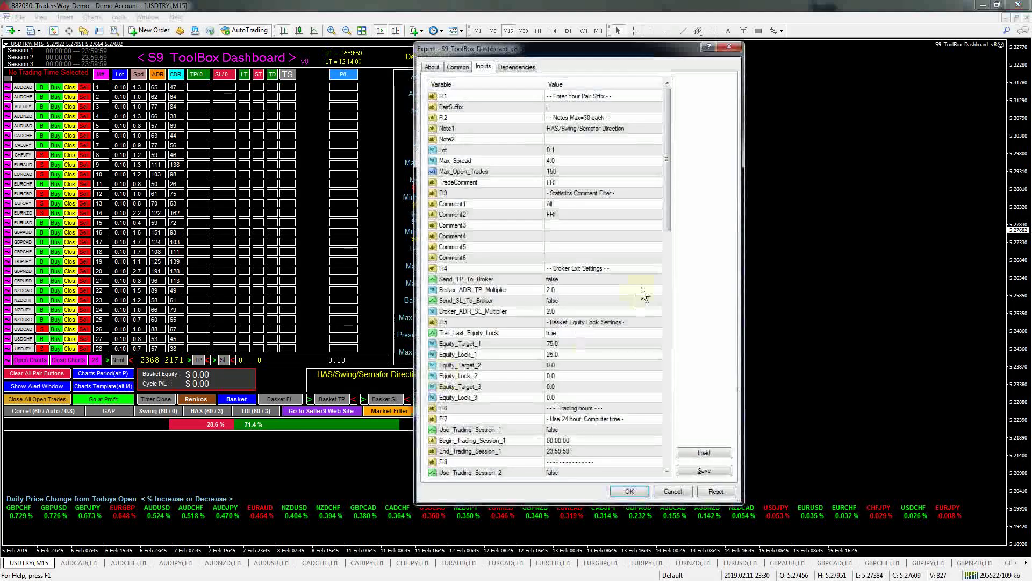
drag(666, 196, 669, 398)
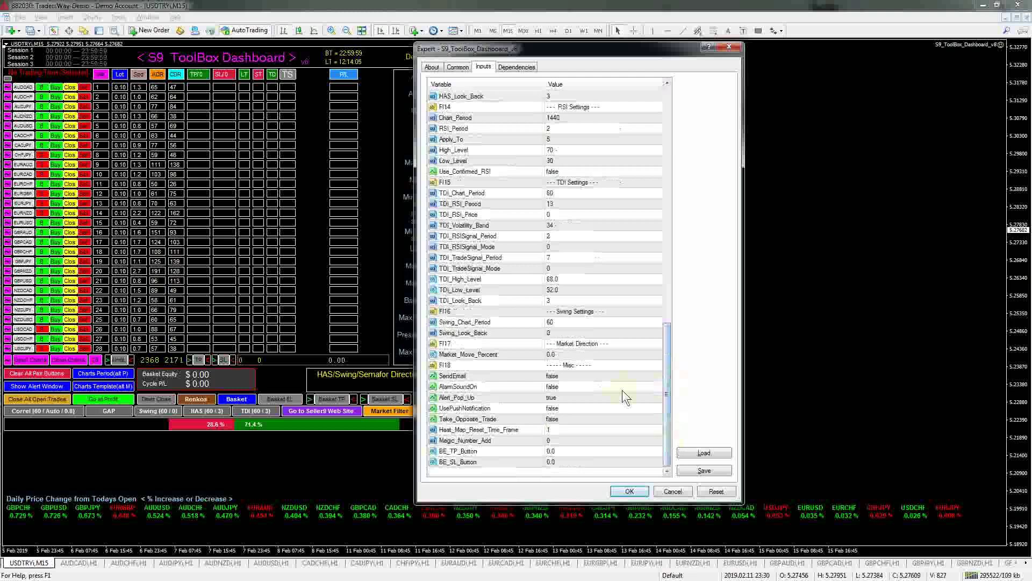
double_click(583, 354)
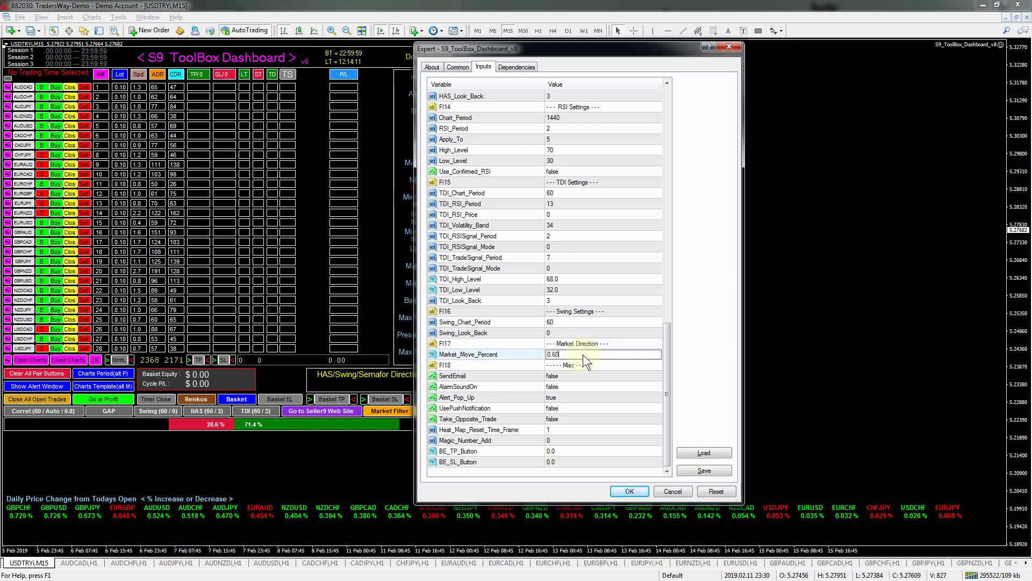
text(0.60)
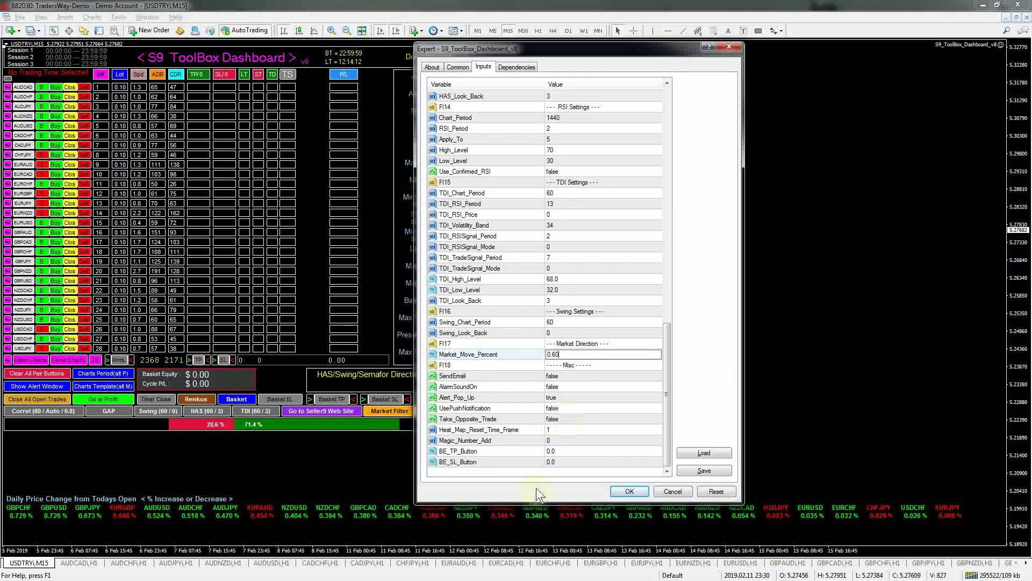
click(634, 493)
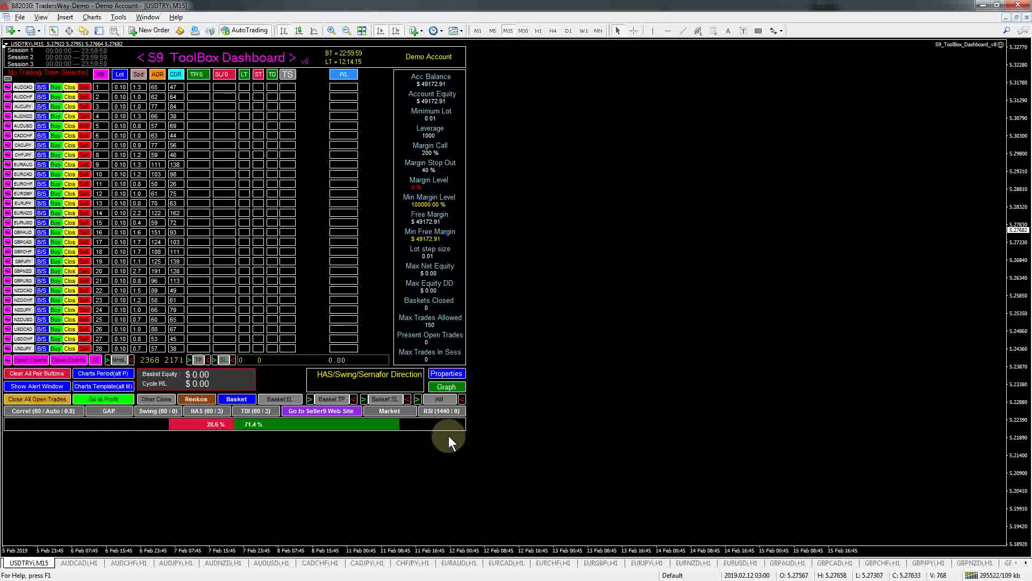
Cycle to Pair Direction % then Market Filter, showing every pair as NT at 0.60
click(395, 409)
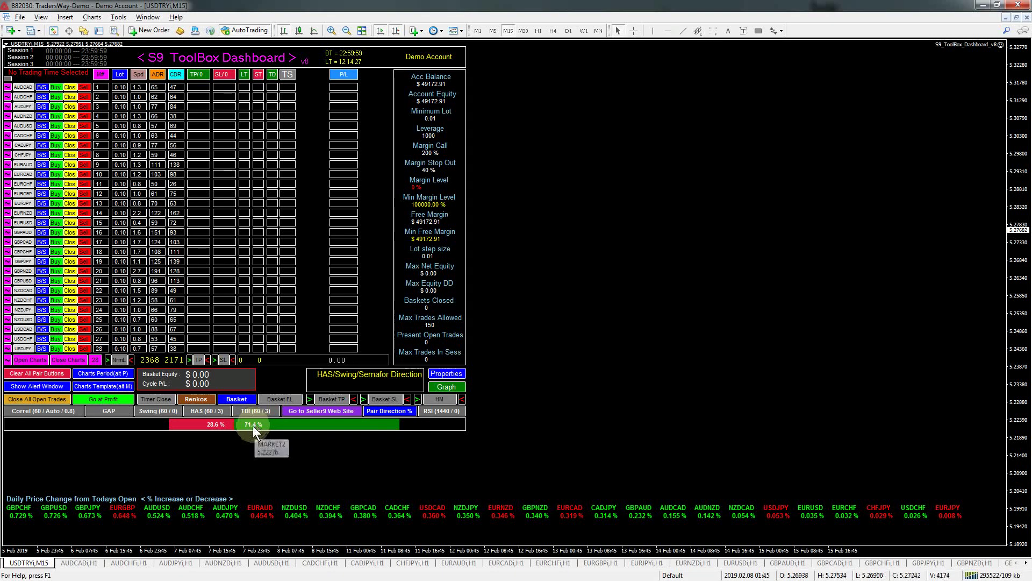
click(388, 412)
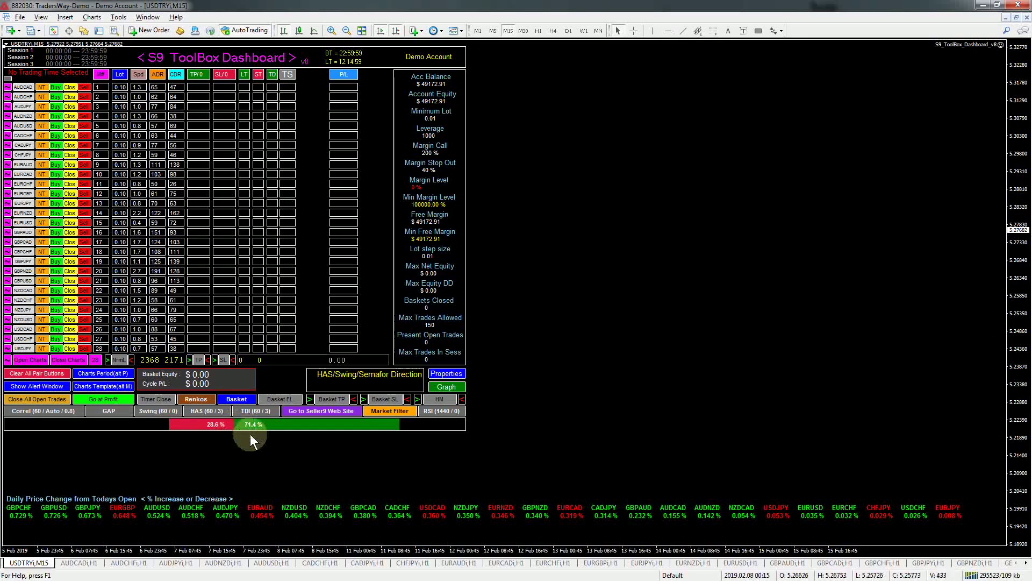
Reset the dashboard inputs to defaults, confirm Market_Move_Percent is 0.2, and reload with 0.01 lots
click(447, 373)
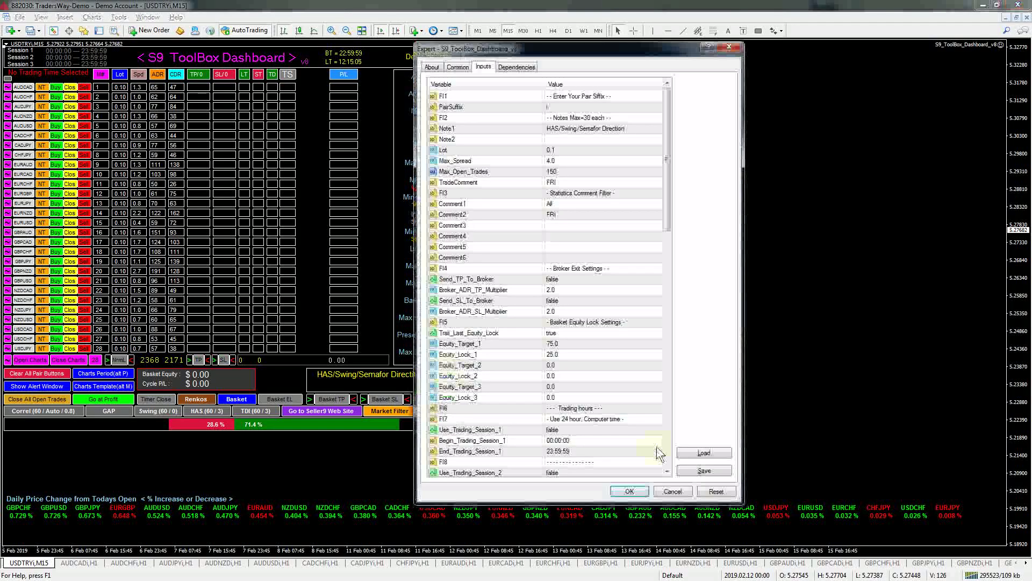
click(718, 491)
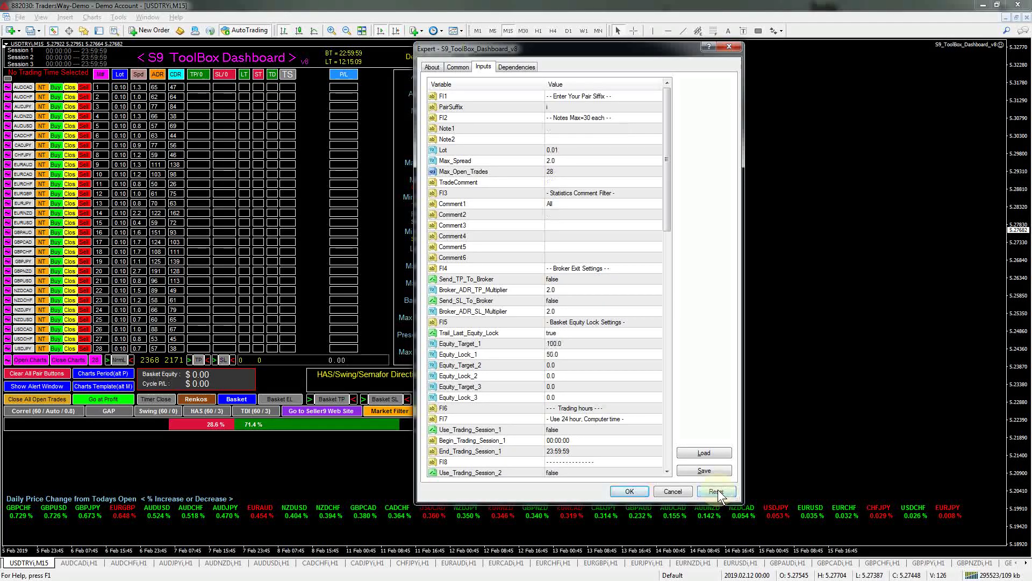
drag(668, 205, 692, 452)
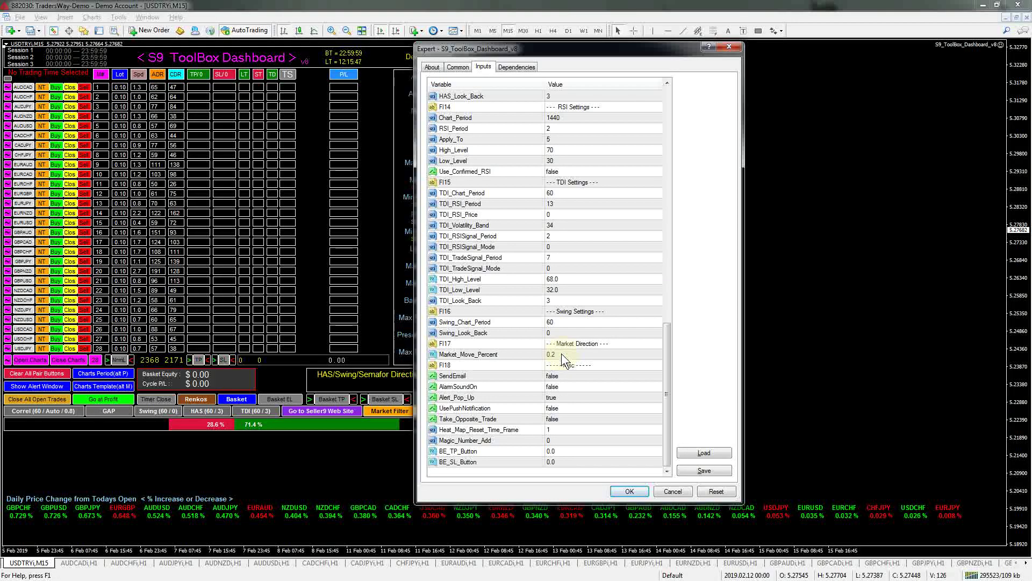
click(629, 491)
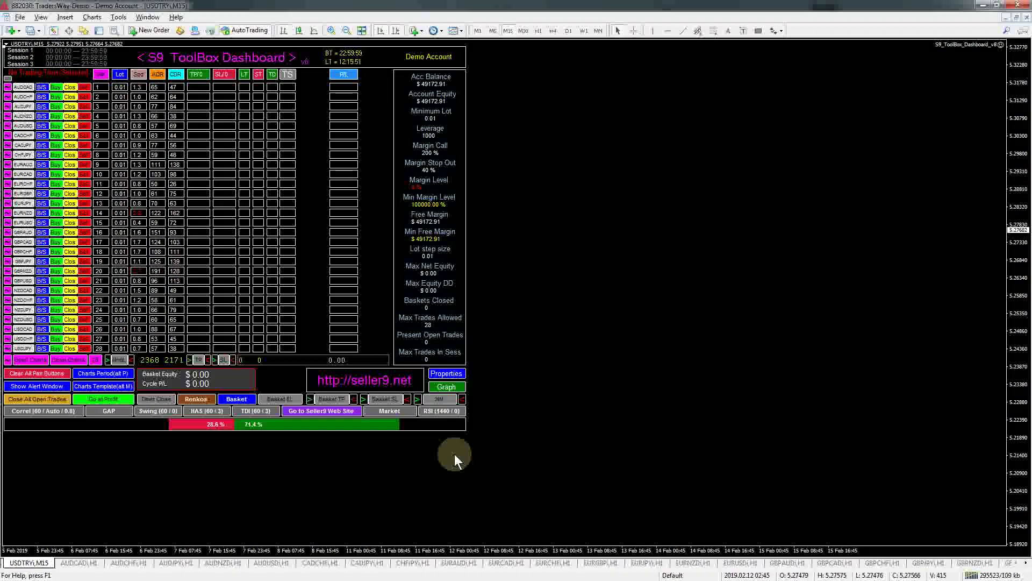
Show the Pair Direction % price changes and enable the Market Filter, giving B and NT pairs
click(379, 411)
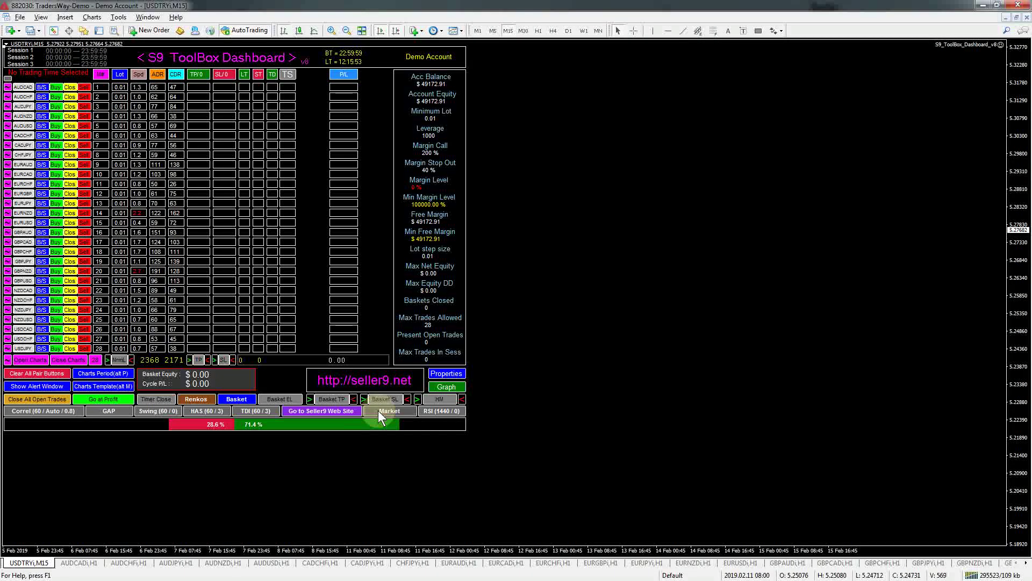
click(379, 410)
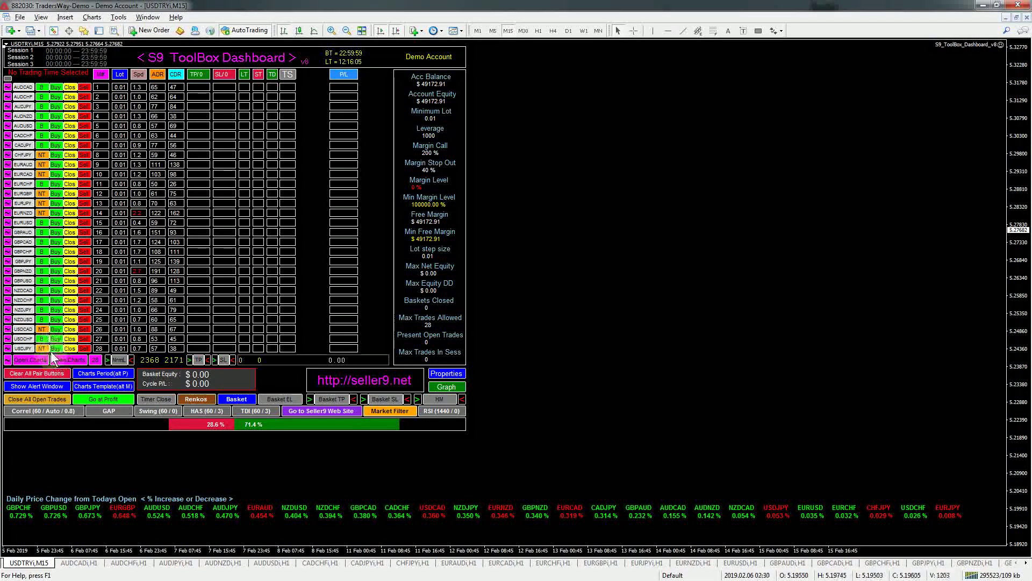
click(86, 511)
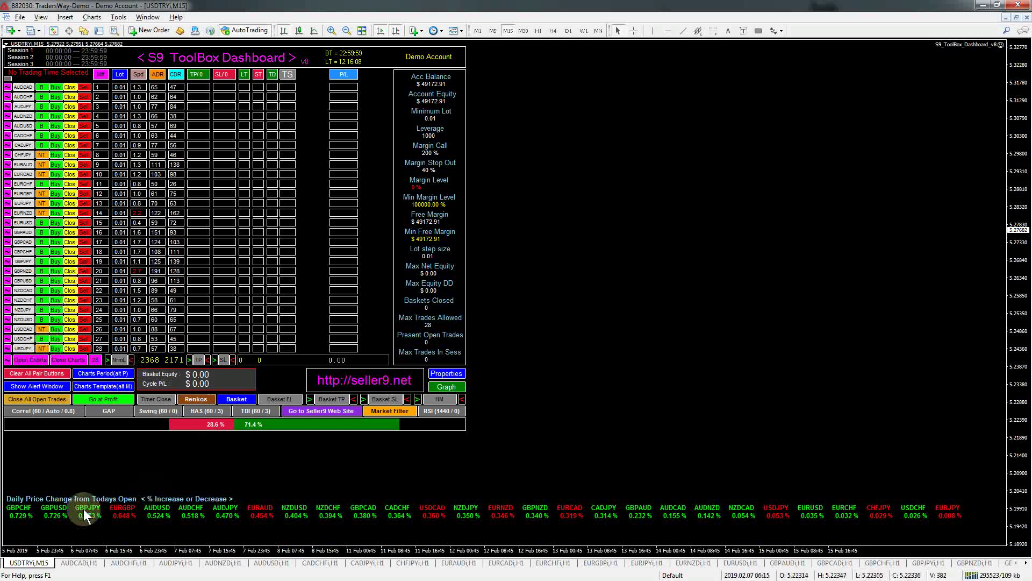